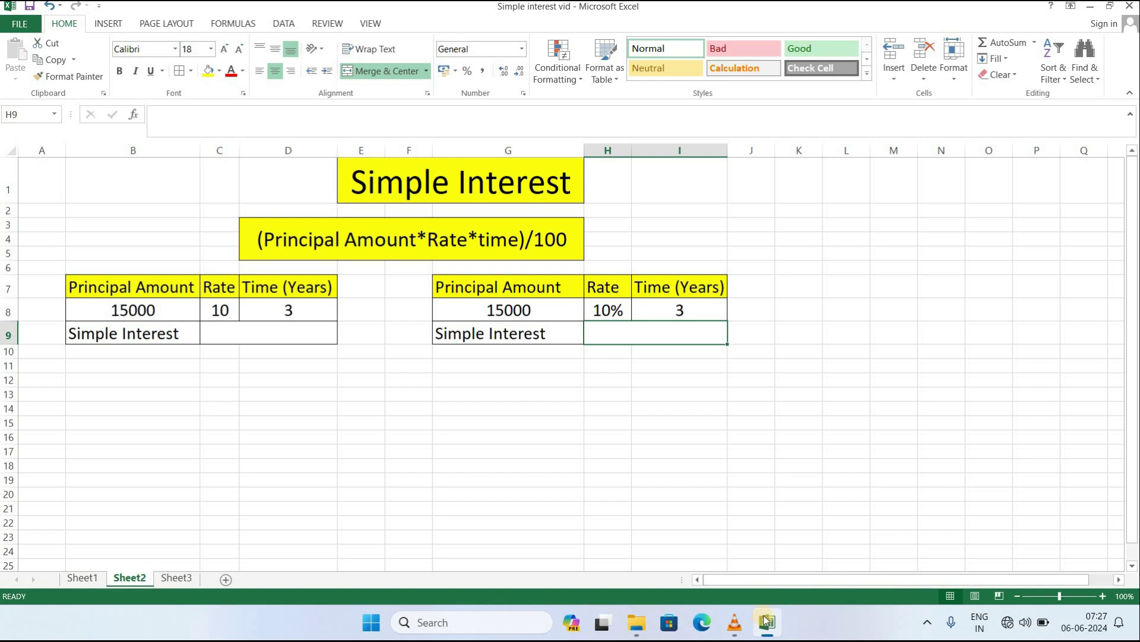
Zoom the Simple Interest sheet from 100% to 130%.
click(1102, 595)
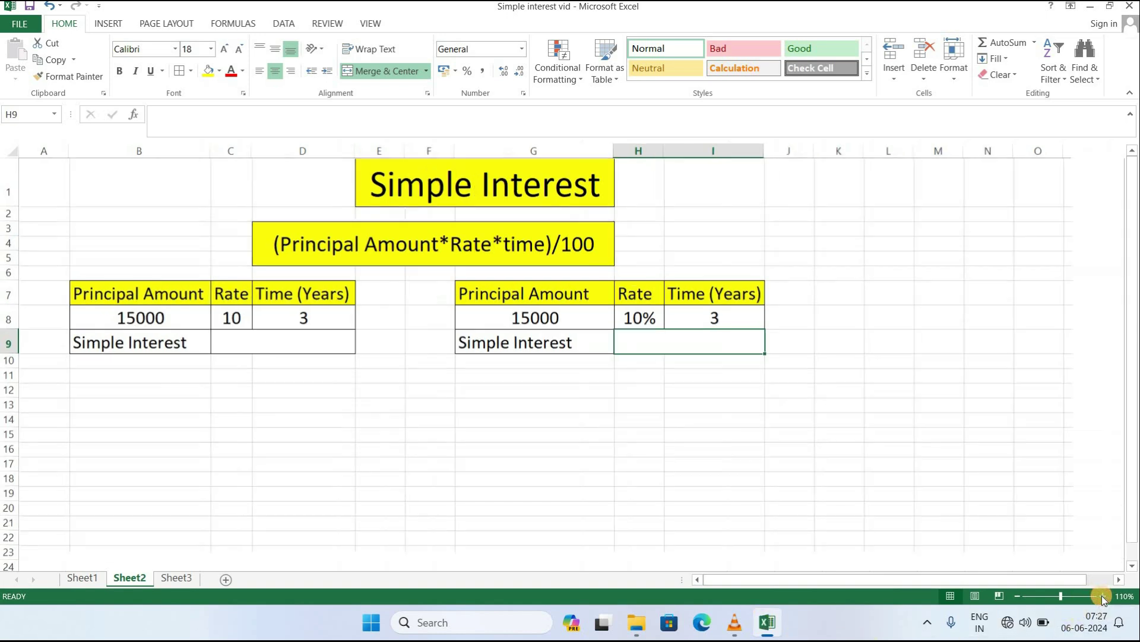
click(1103, 595)
click(1102, 595)
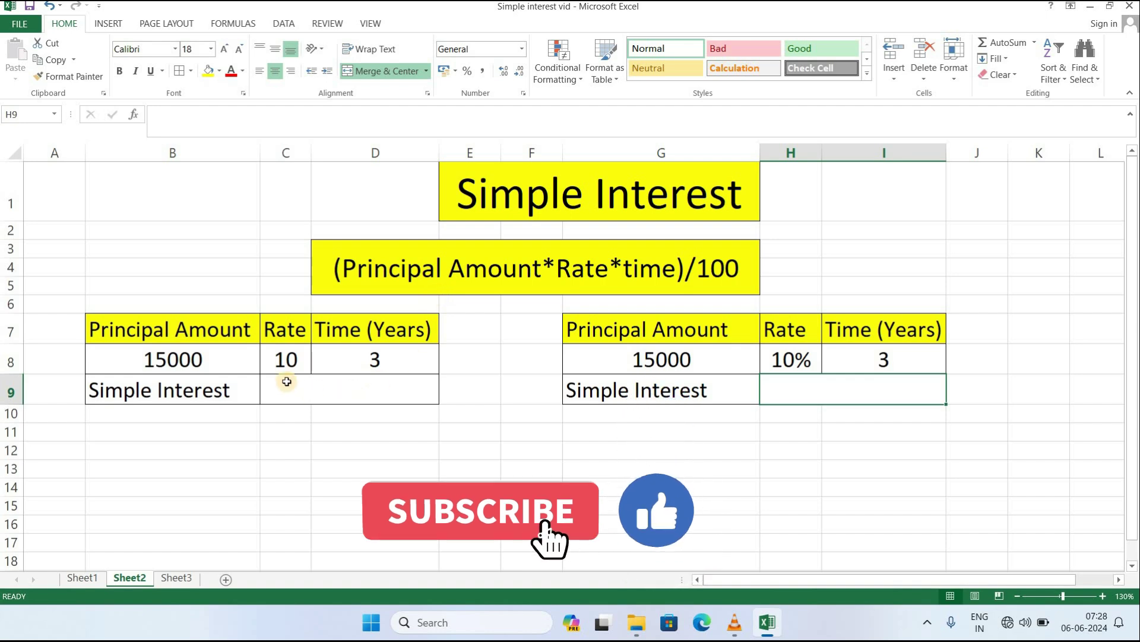
Enter =(B8*C8*D8)/100 in C9 so the first table's interest shows 4500.
click(313, 397)
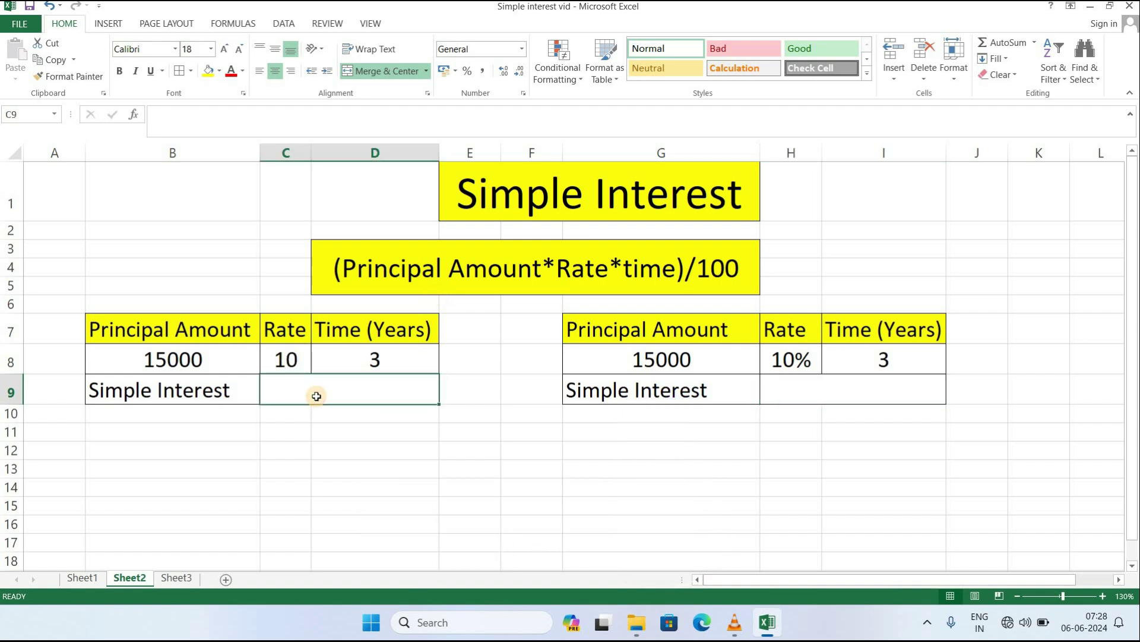
text(=)
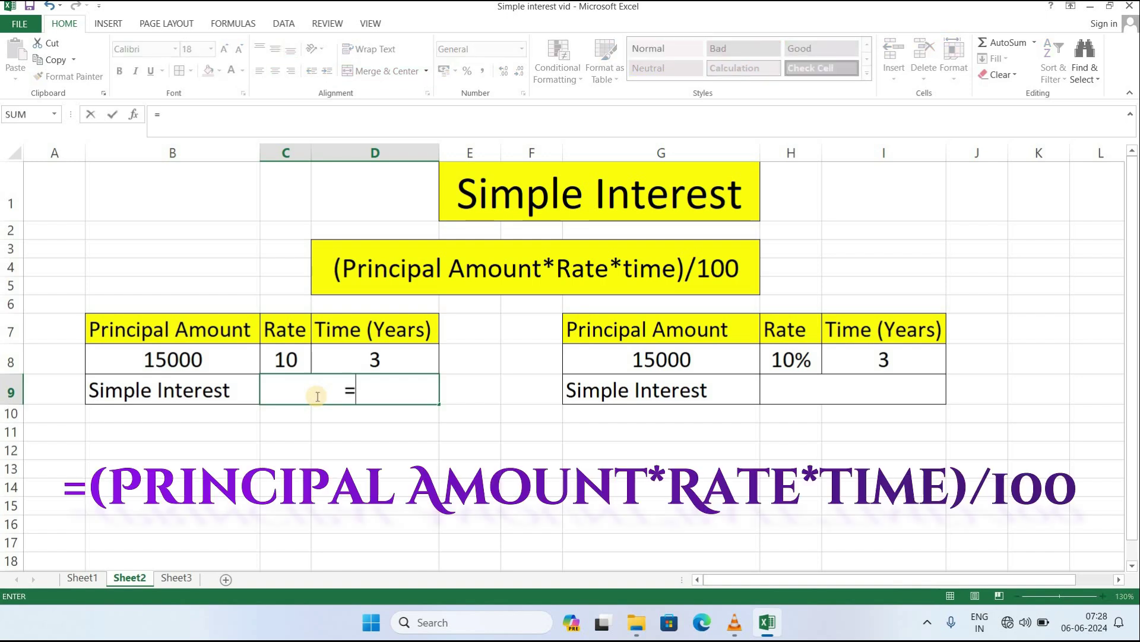
text(()
click(186, 361)
click(186, 360)
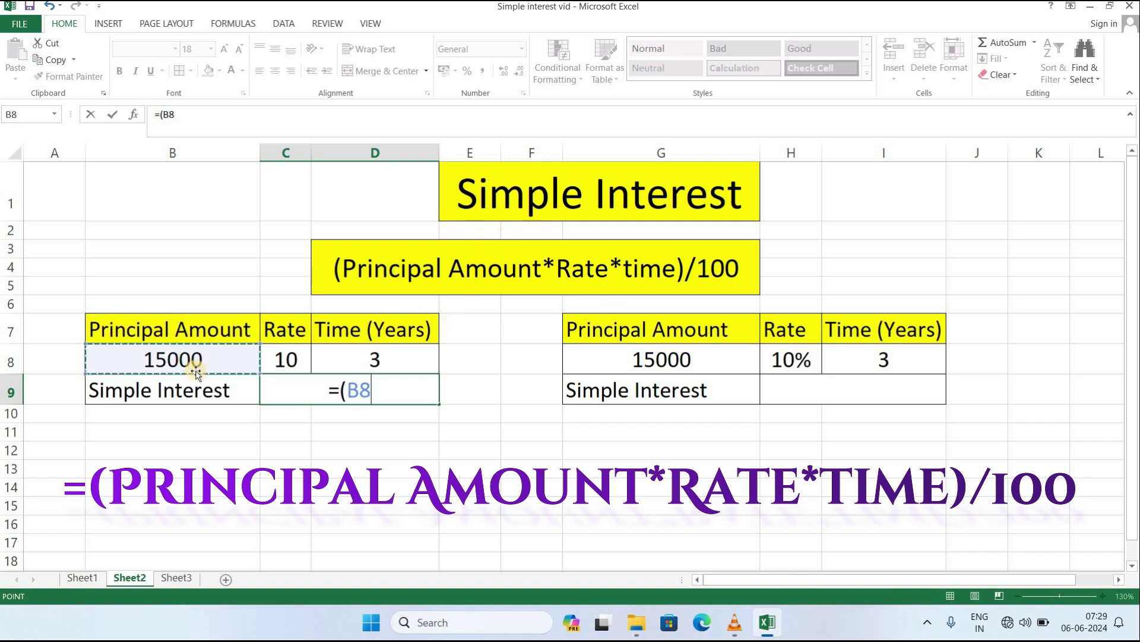
text(*)
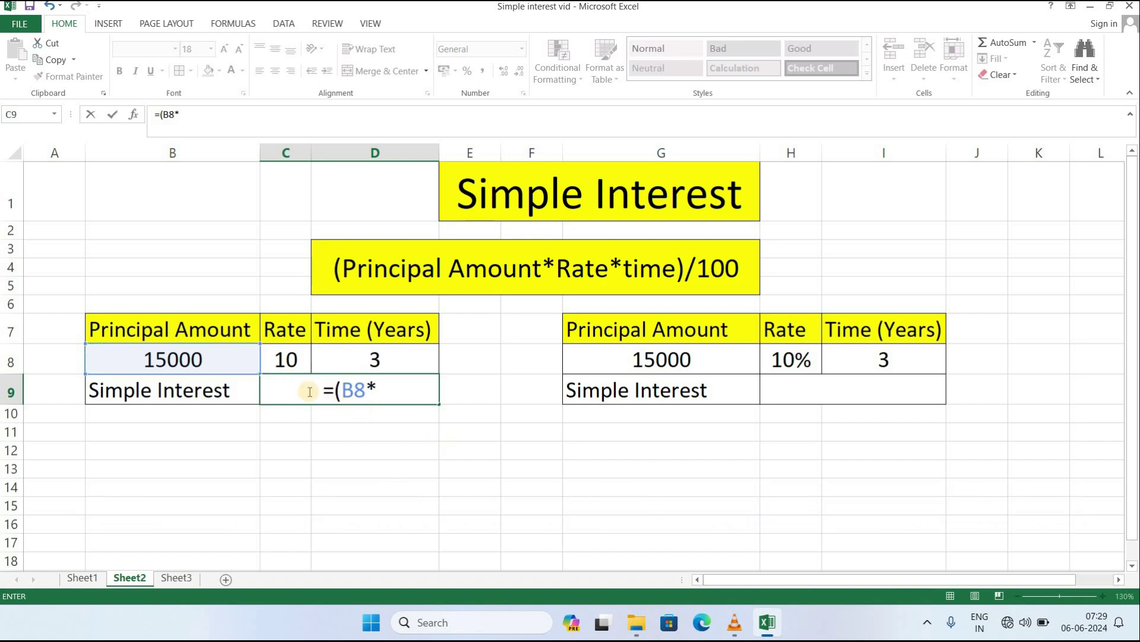
click(283, 362)
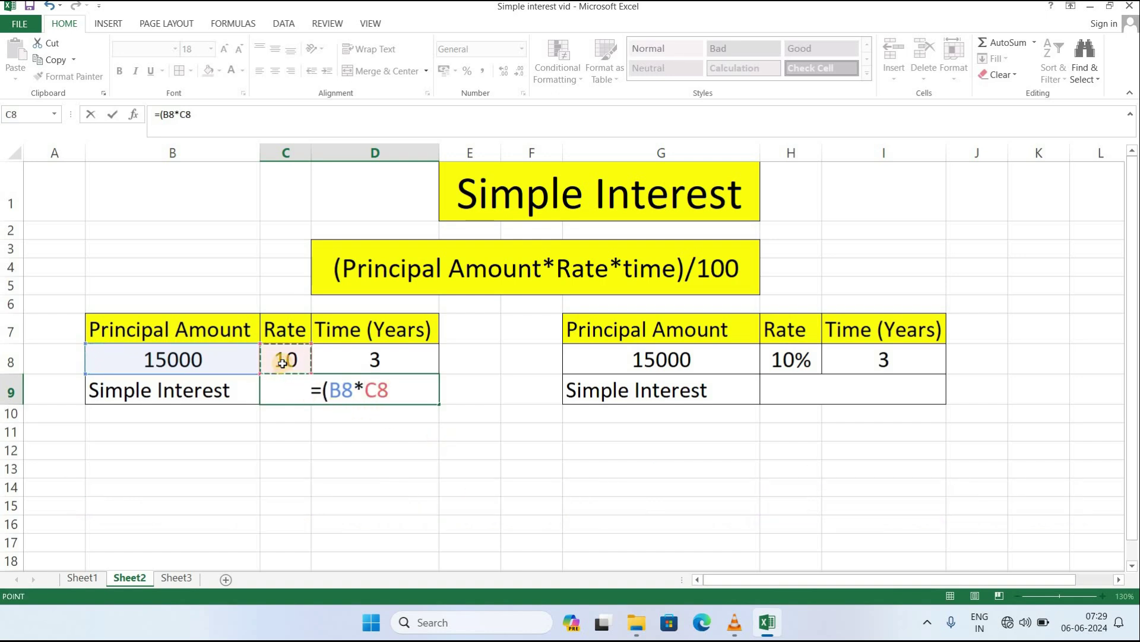
text(*)
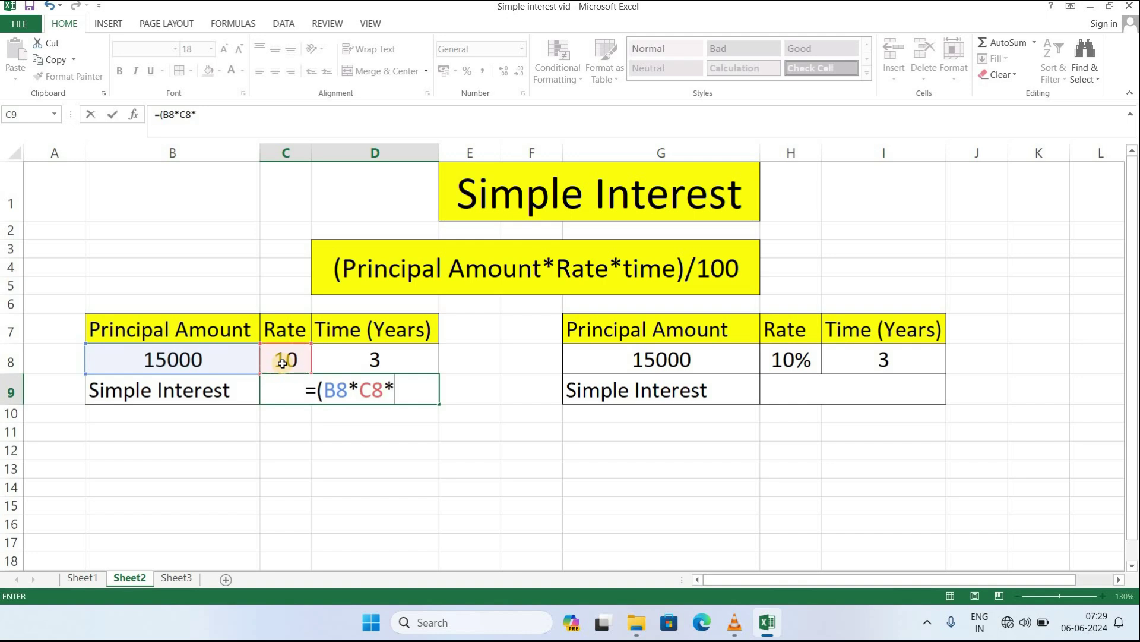
click(392, 357)
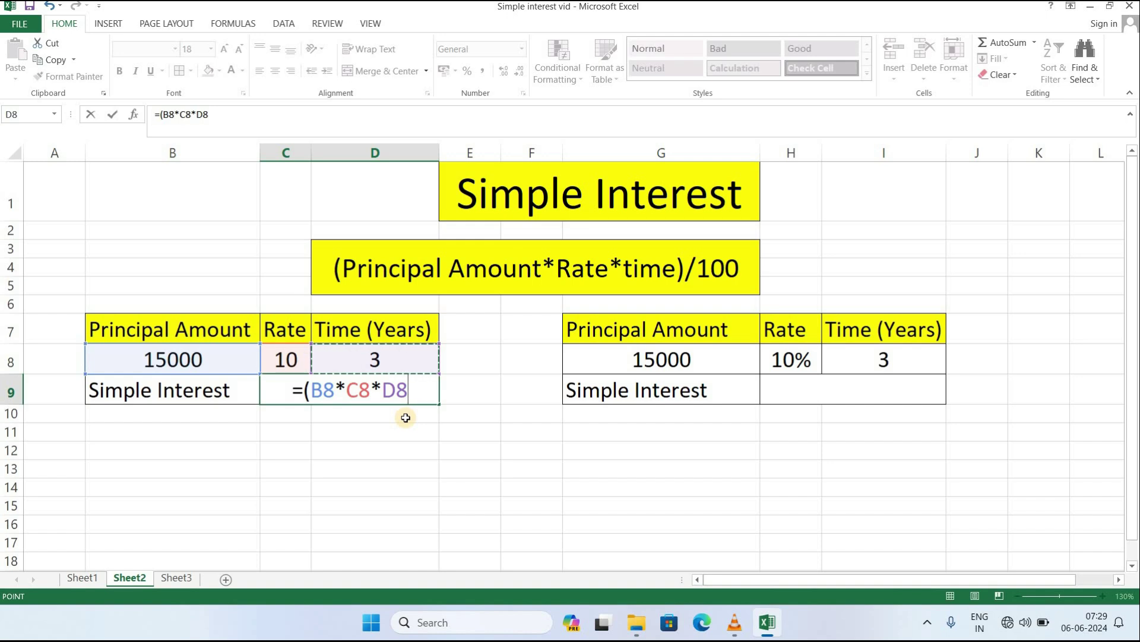
text())
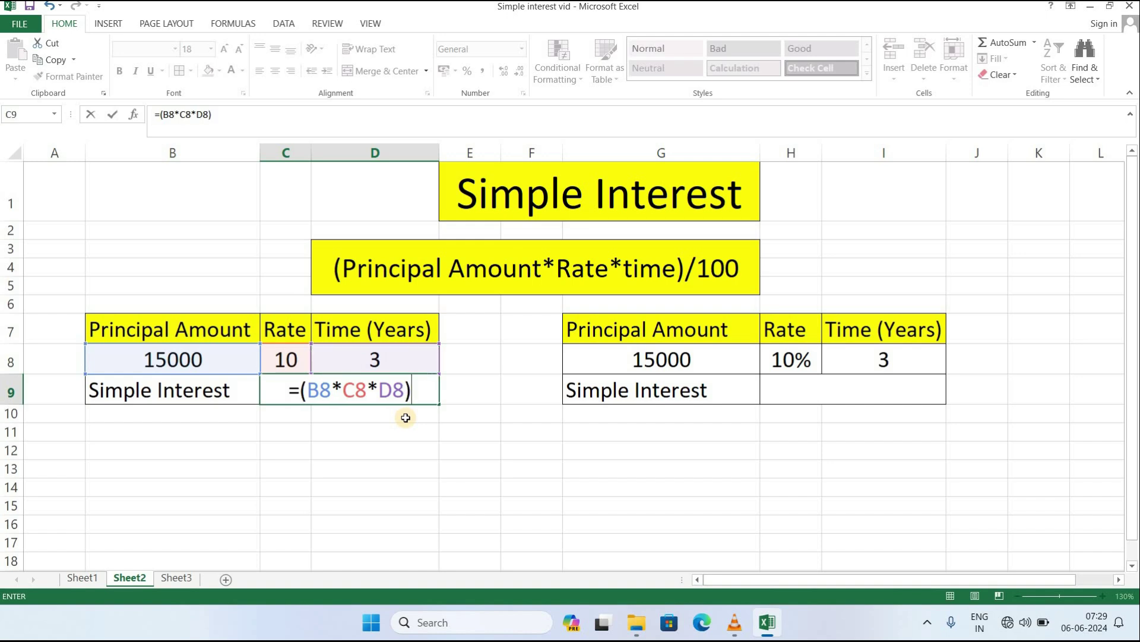
text(/)
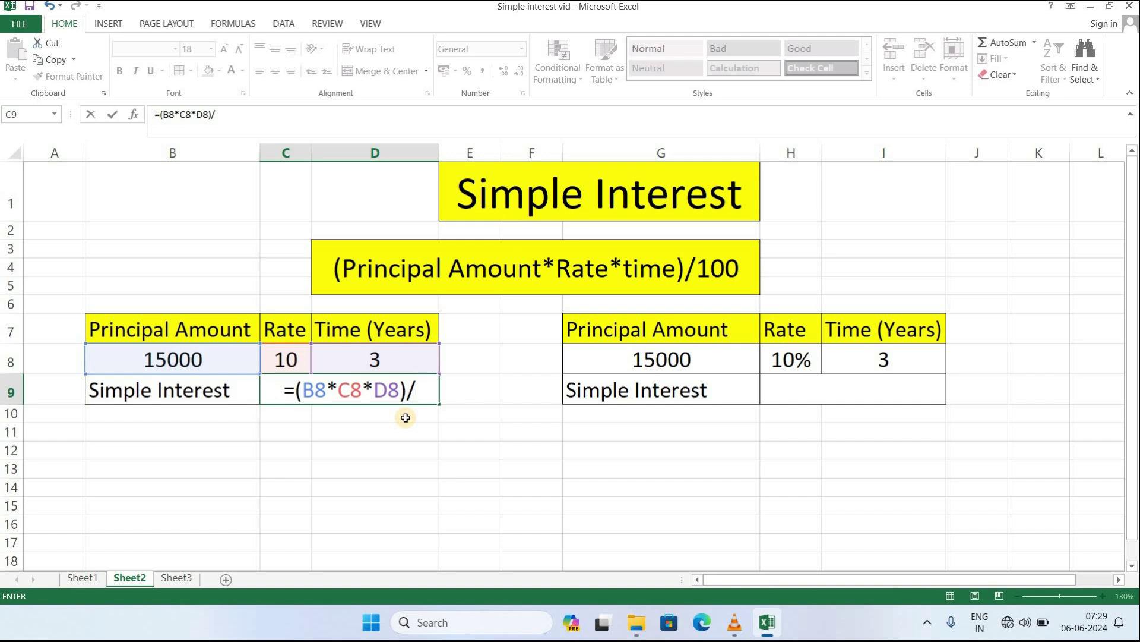
text(100)
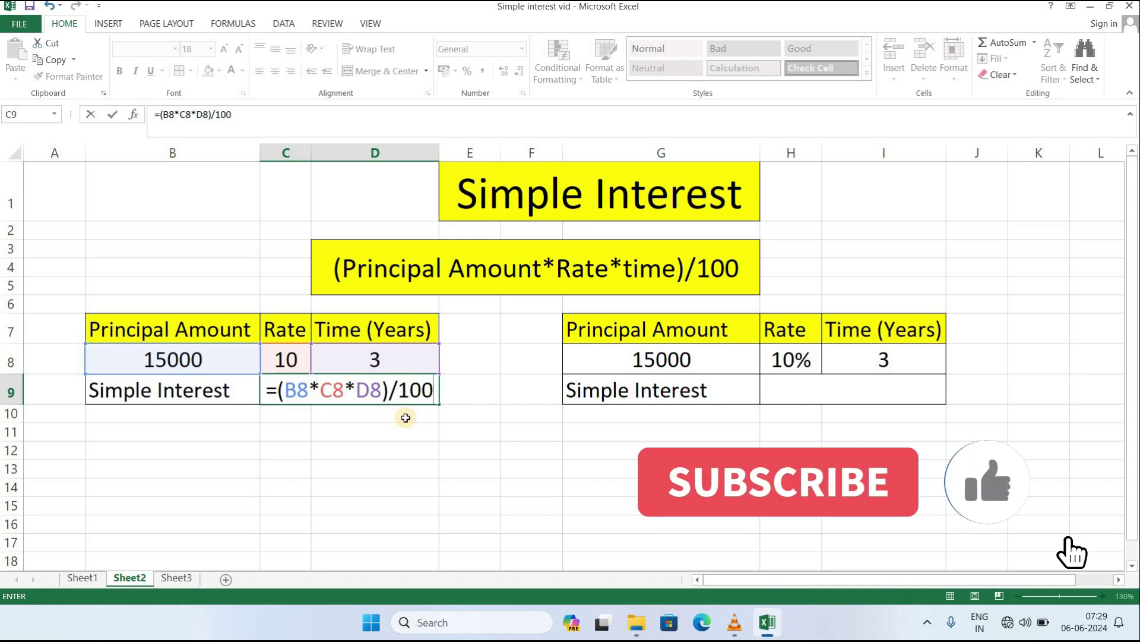
key(Return)
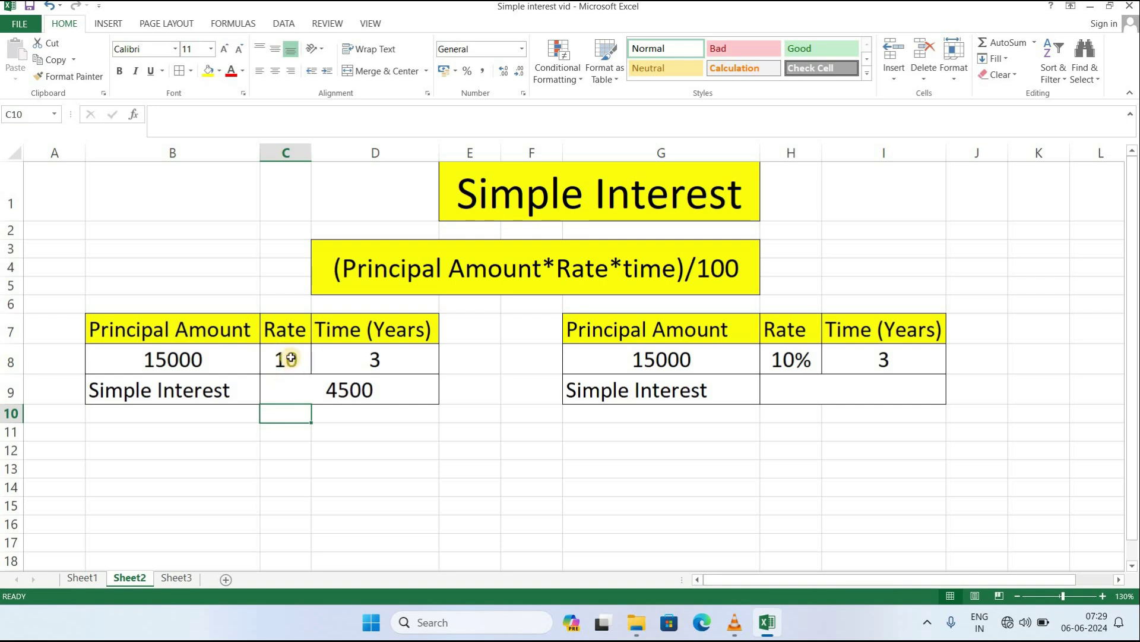
Enter =(G8*H8*I8) in H9 so the second table's interest shows 4500.
click(795, 387)
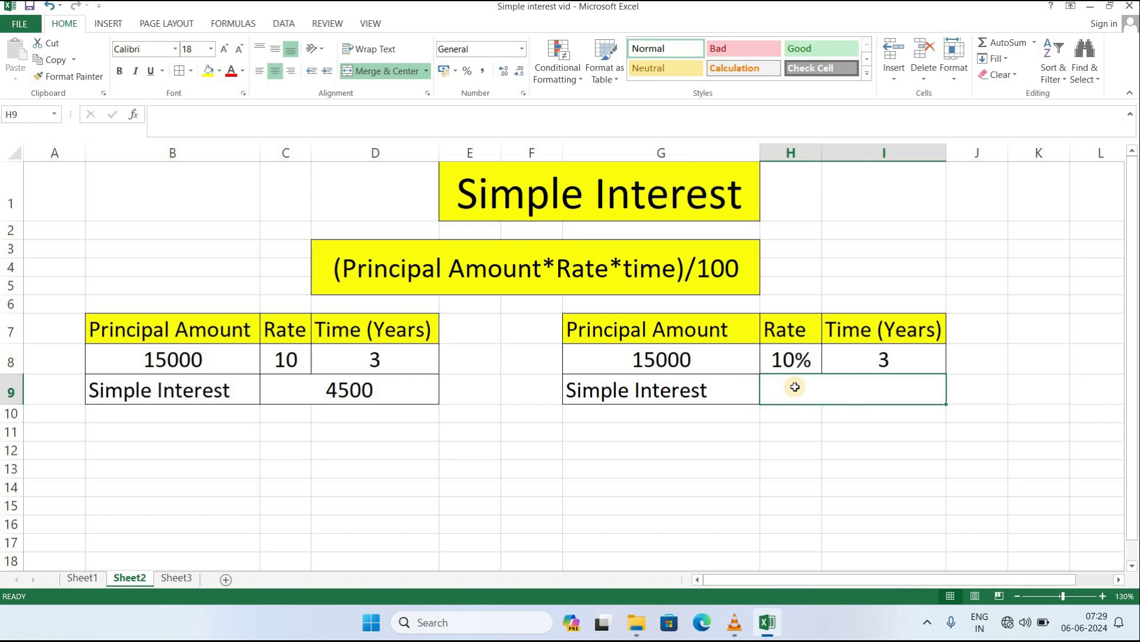
text(=)
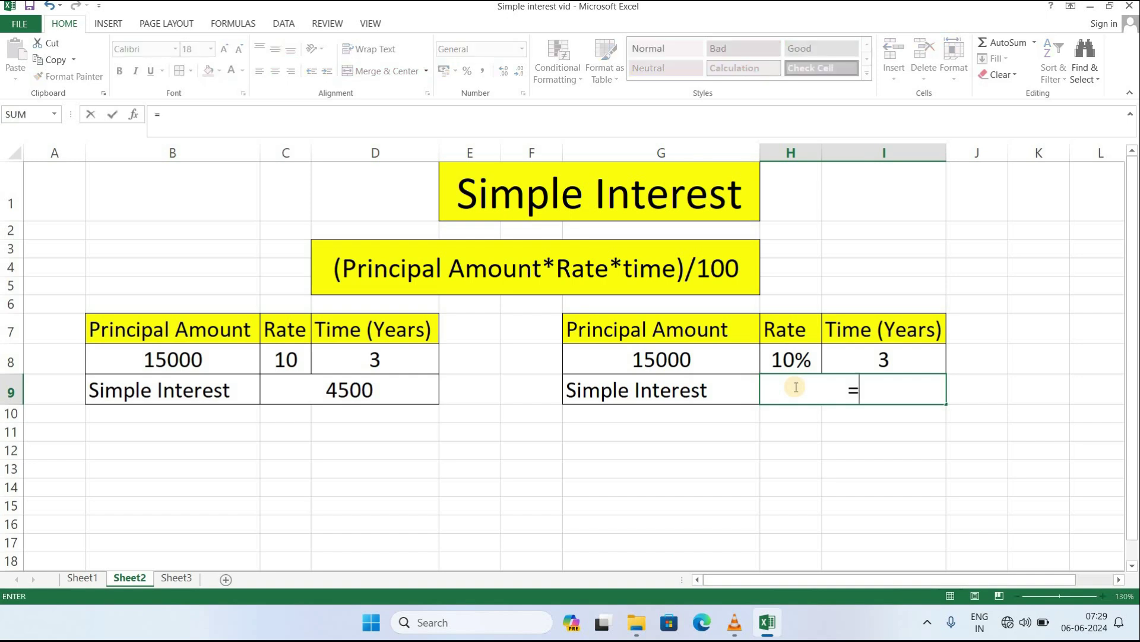
text(()
click(661, 360)
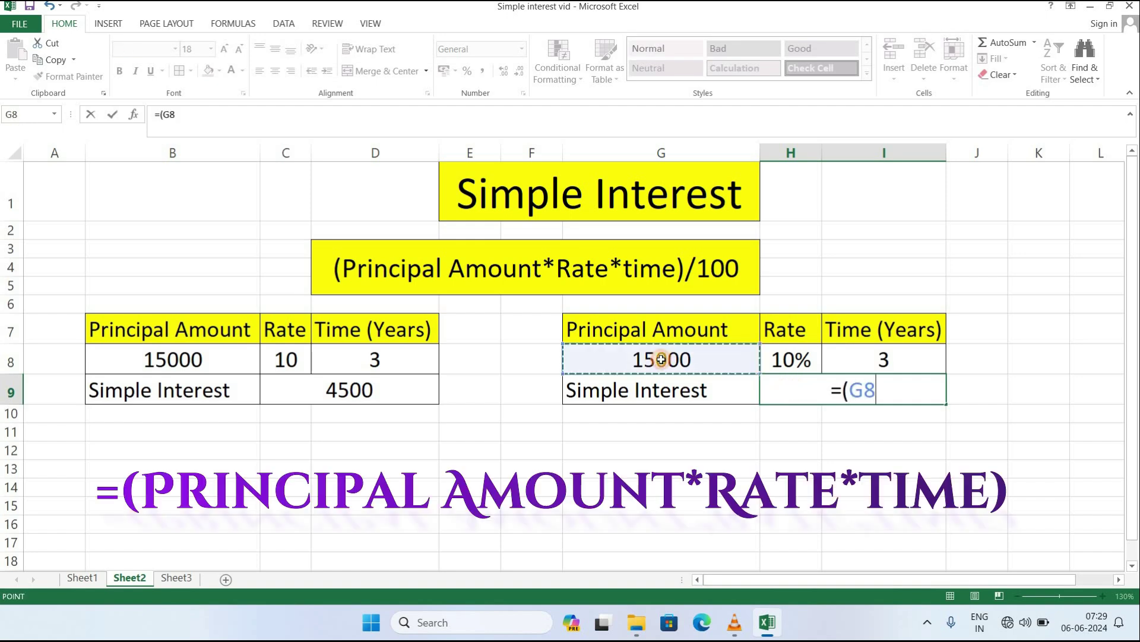
text(*)
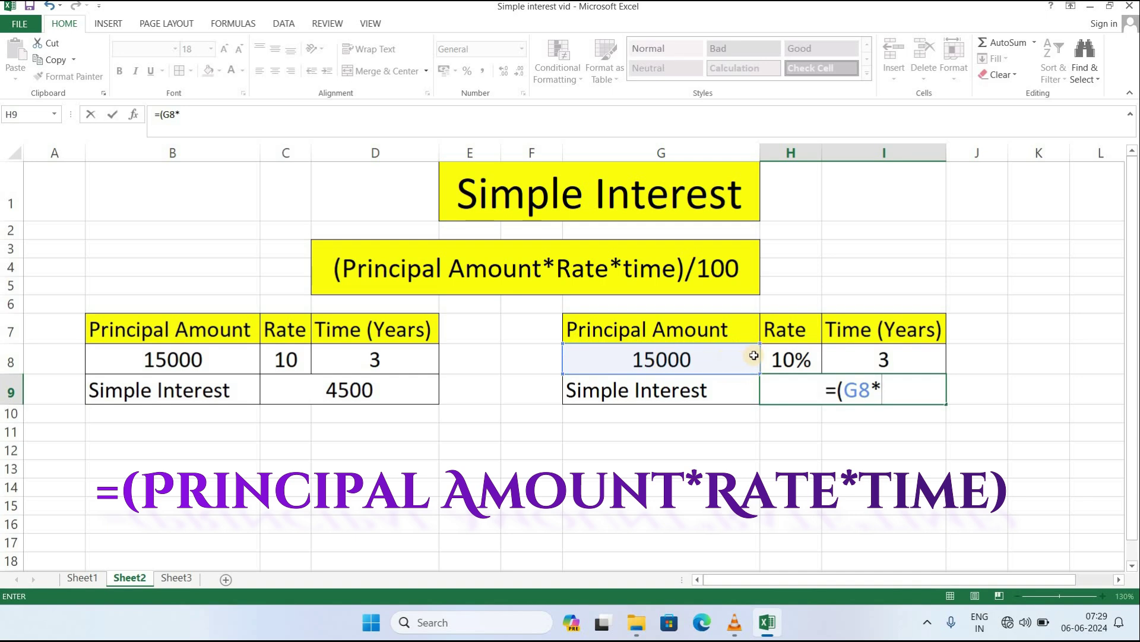
click(775, 362)
text(*)
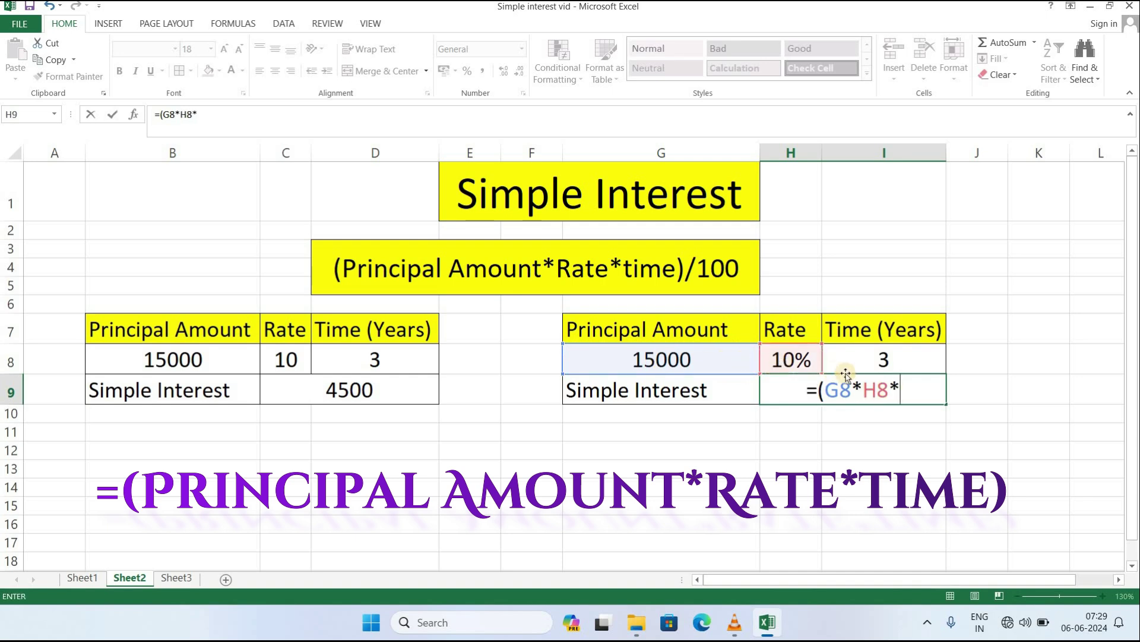
click(897, 361)
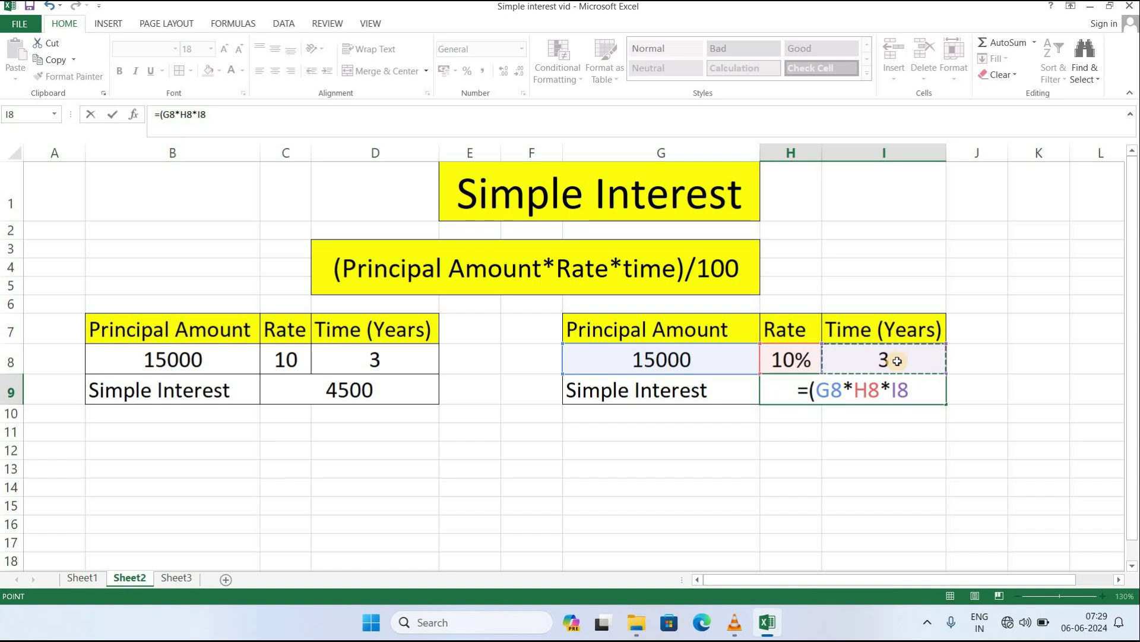
text())
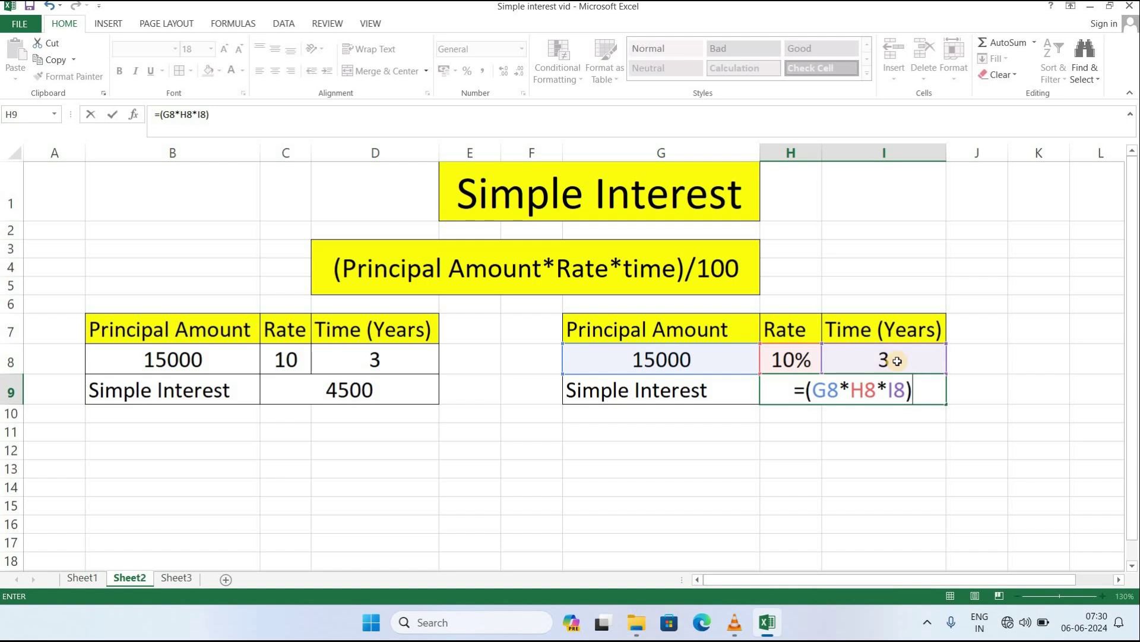
key(Return)
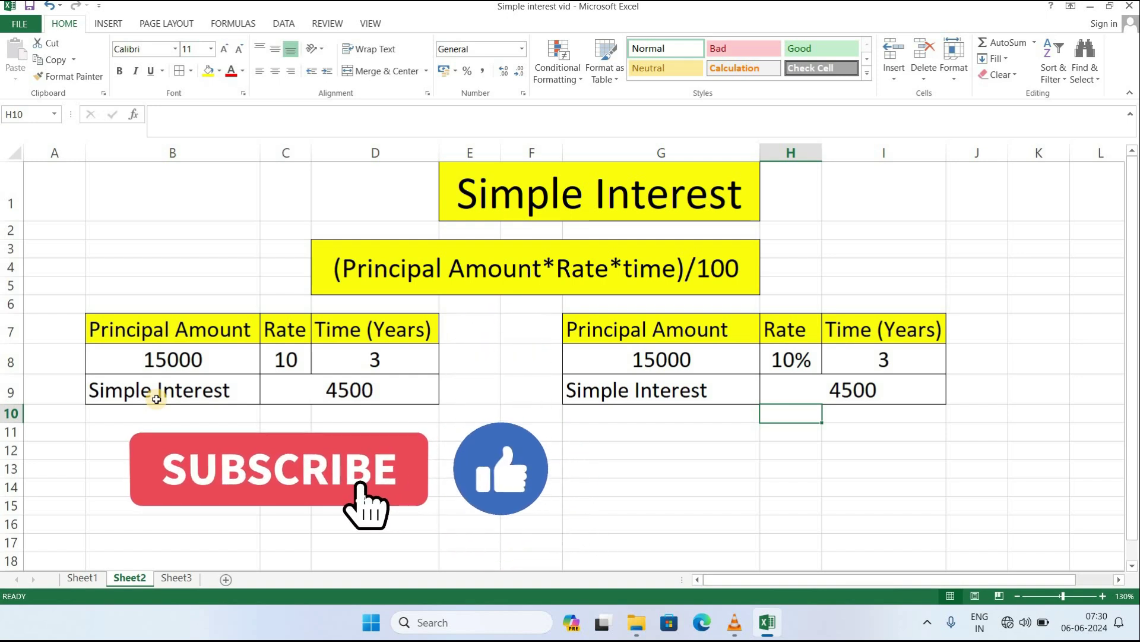
Switch to Sheet3 and zoom to about 210% so the monthly table fills the view.
click(177, 578)
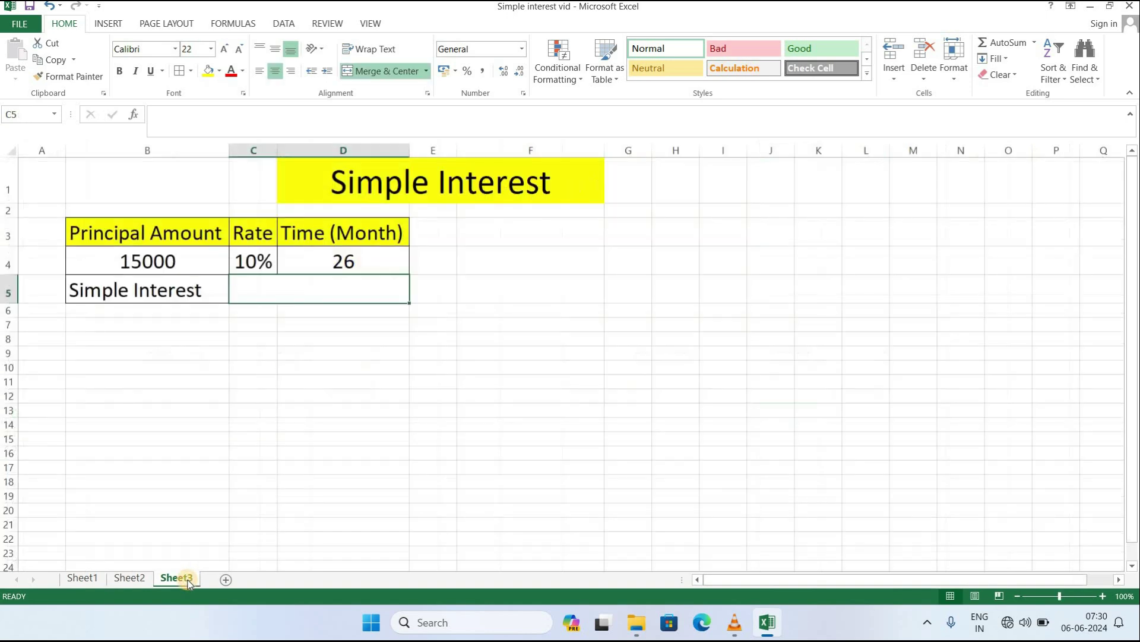
click(1081, 596)
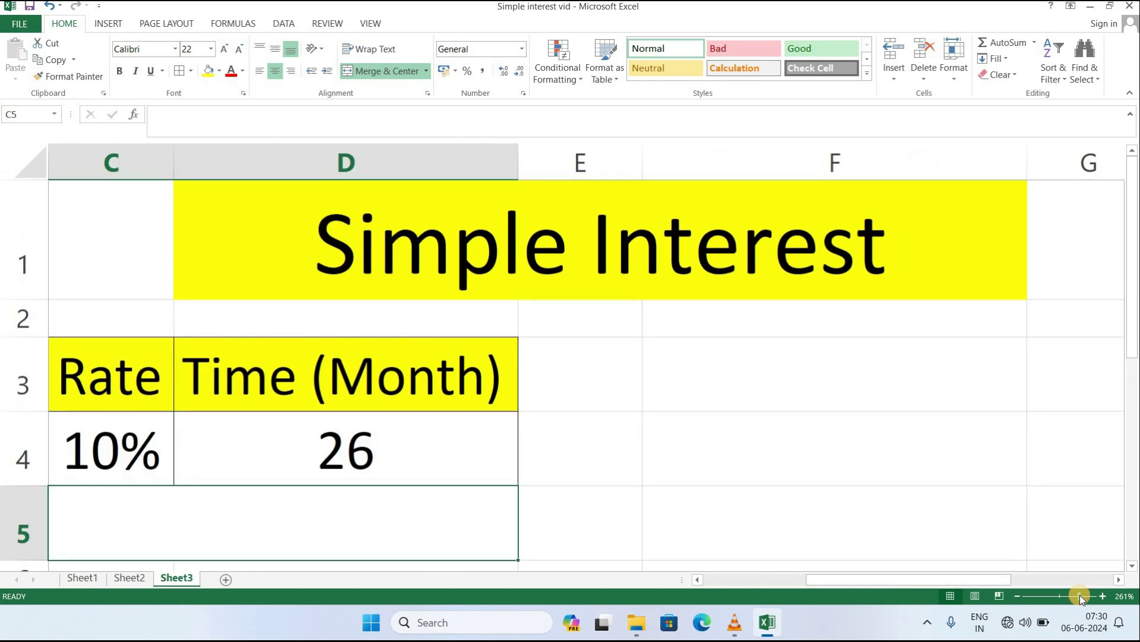
click(1017, 596)
click(1017, 596)
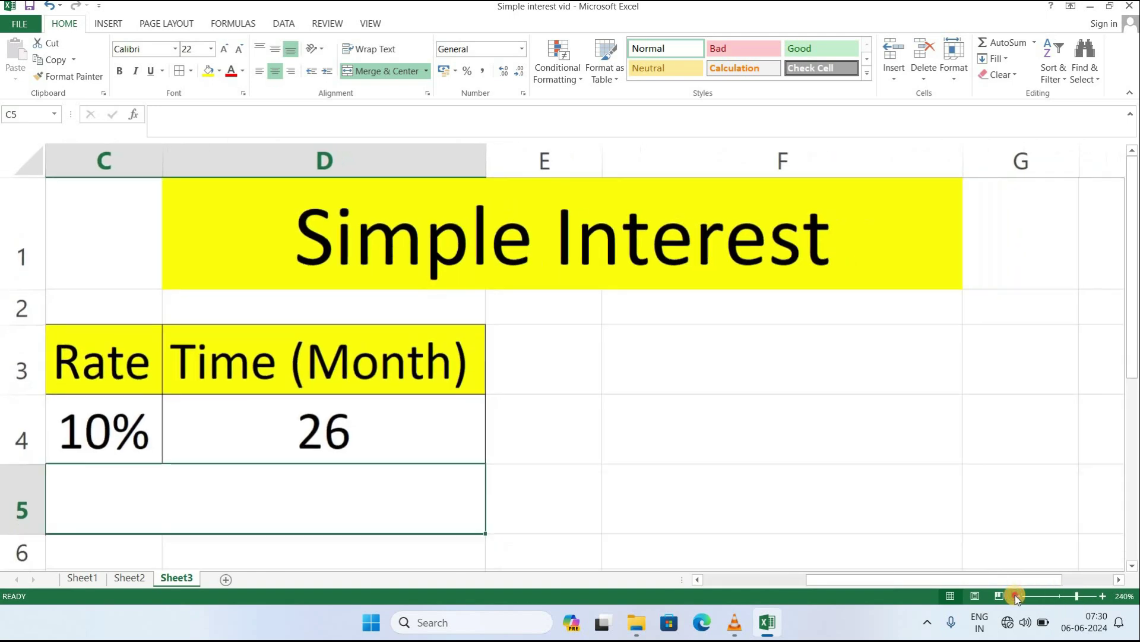
click(1017, 596)
click(1017, 595)
click(1016, 595)
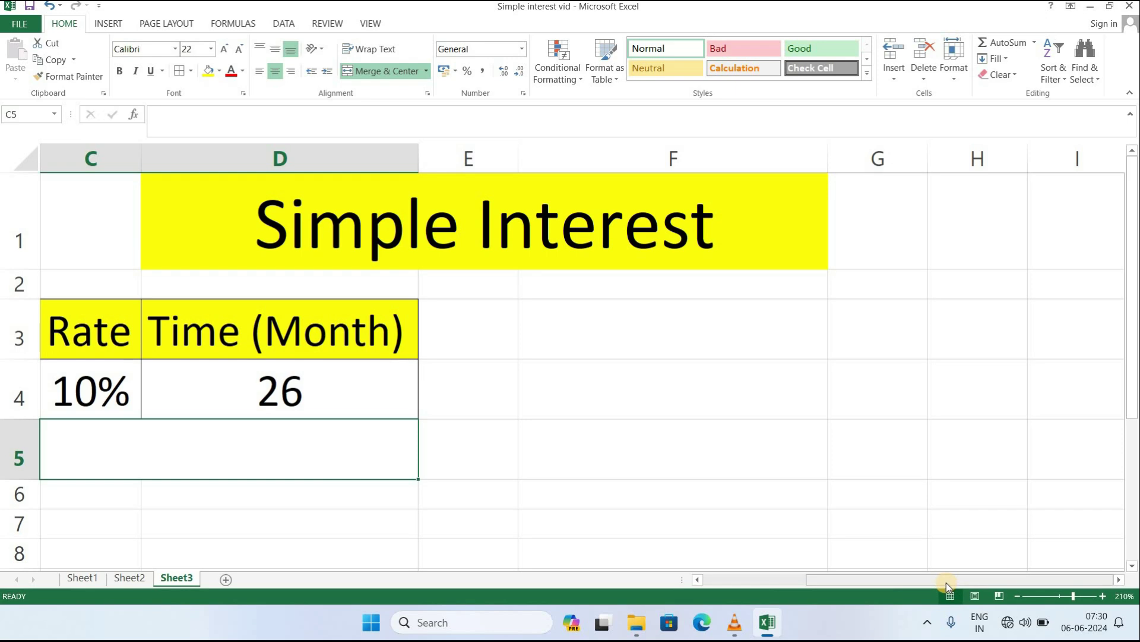
drag(947, 581, 785, 581)
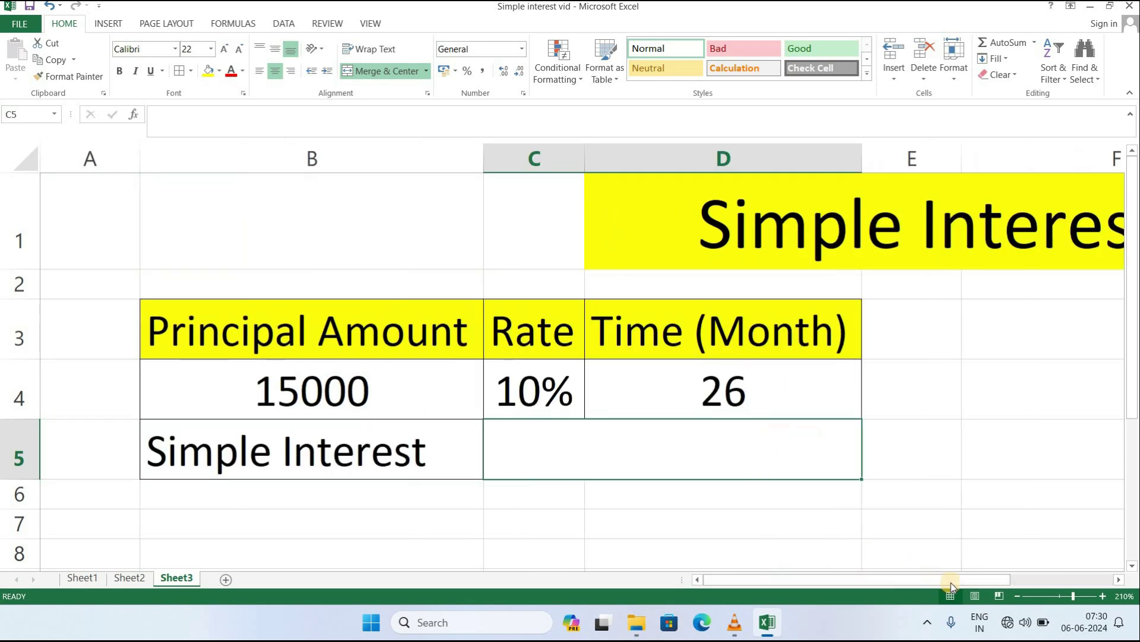
drag(952, 581, 997, 580)
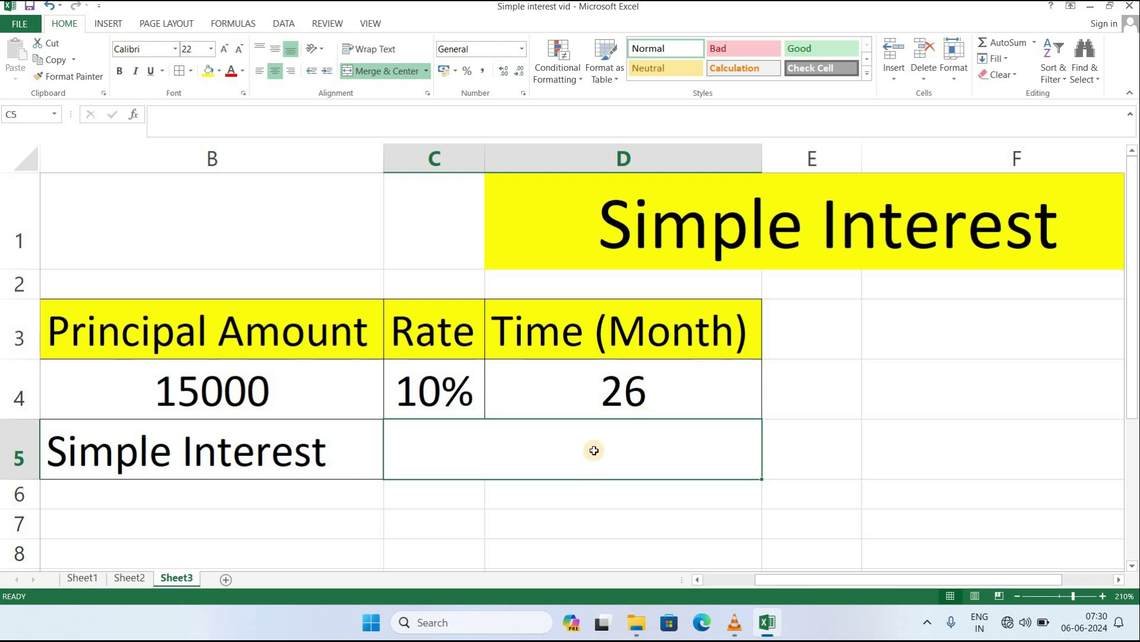
Enter =(B4*C4*D4/12) in C5 so the monthly interest shows 3250.
text(=)
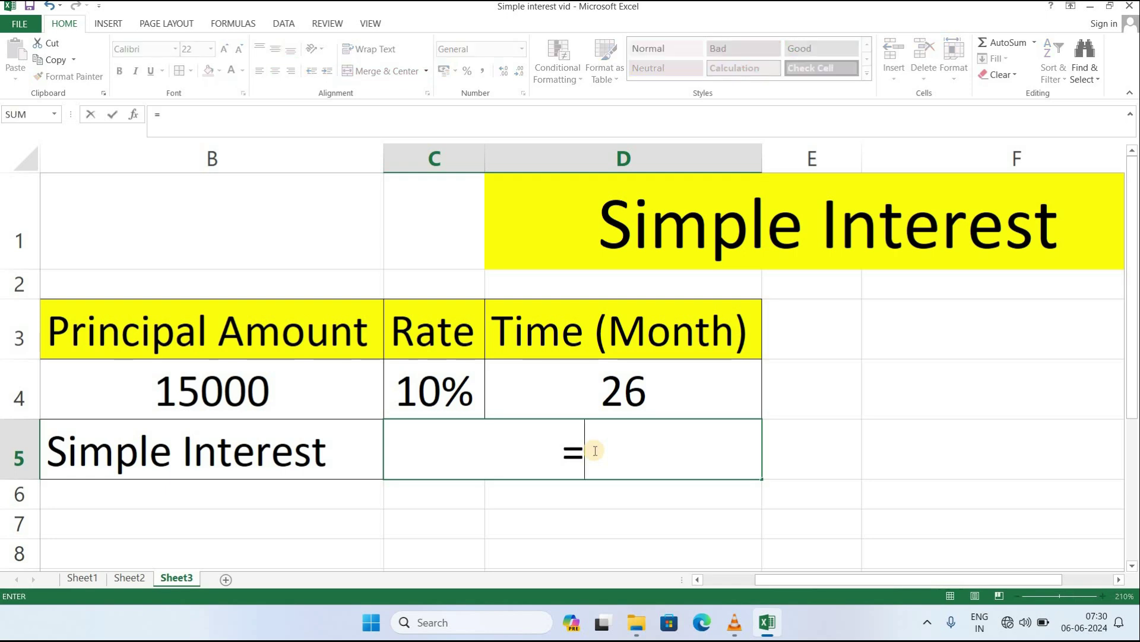
text(()
click(262, 390)
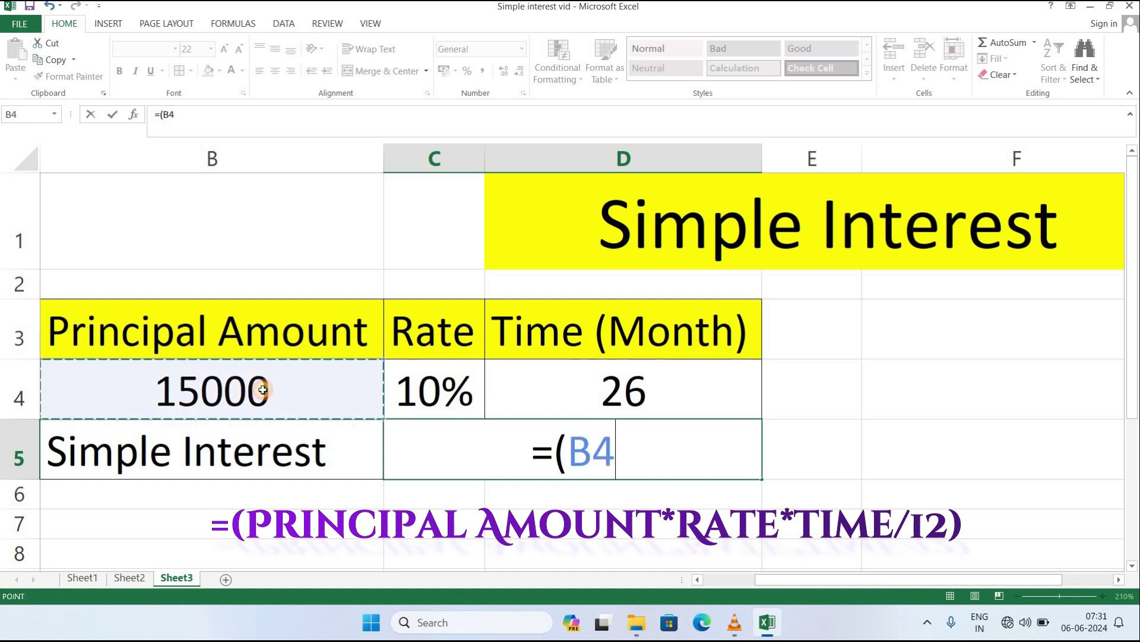
text(*)
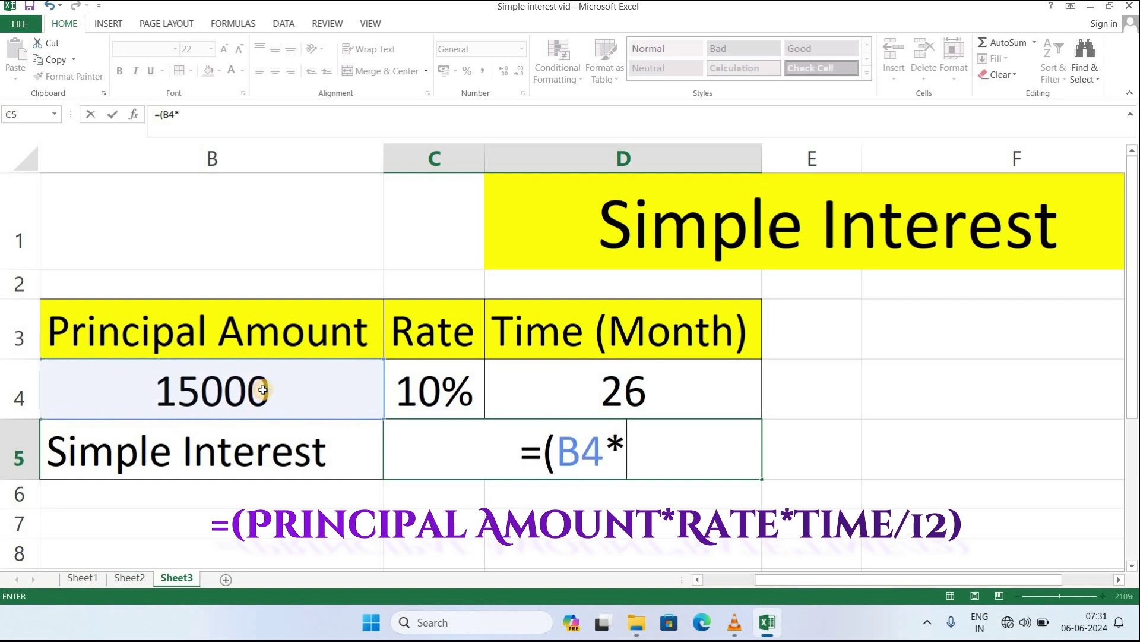
click(417, 380)
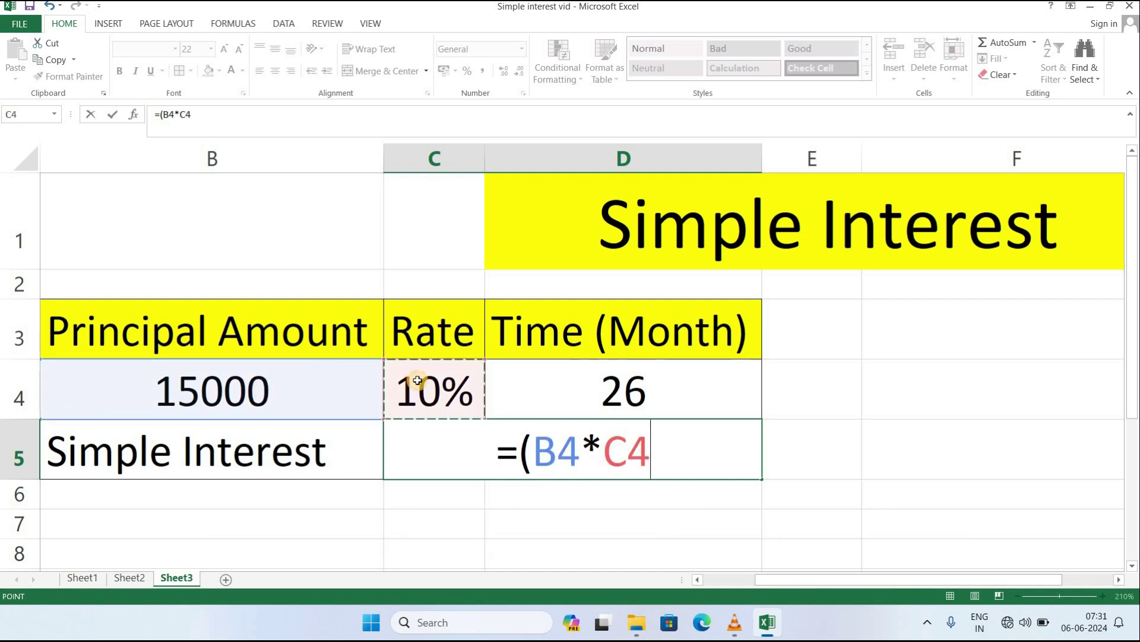
text(*)
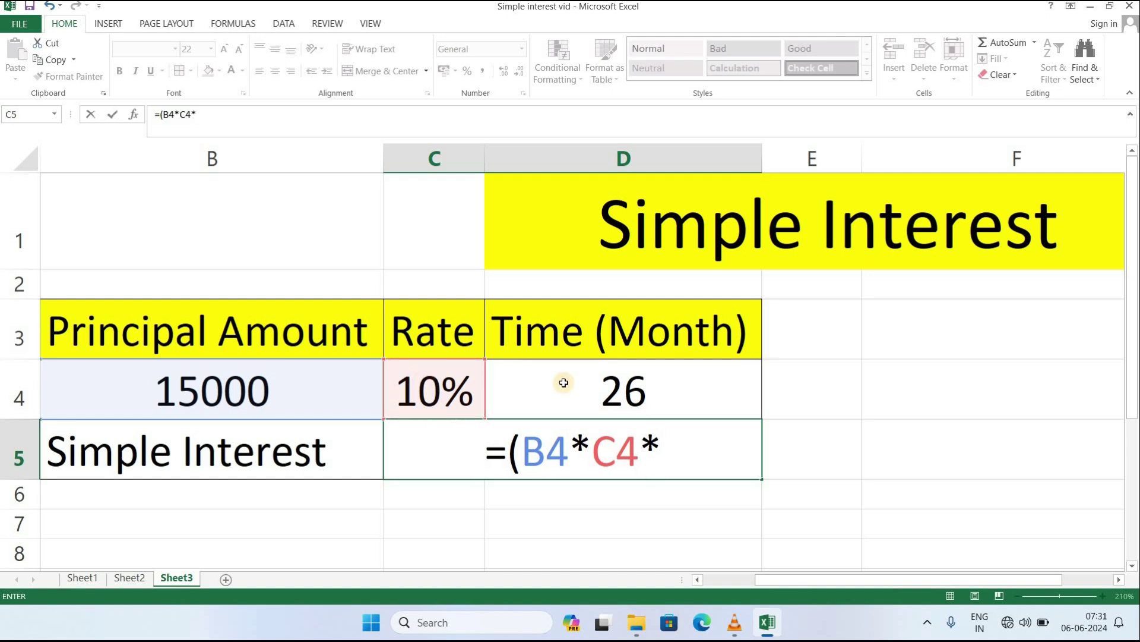
click(564, 383)
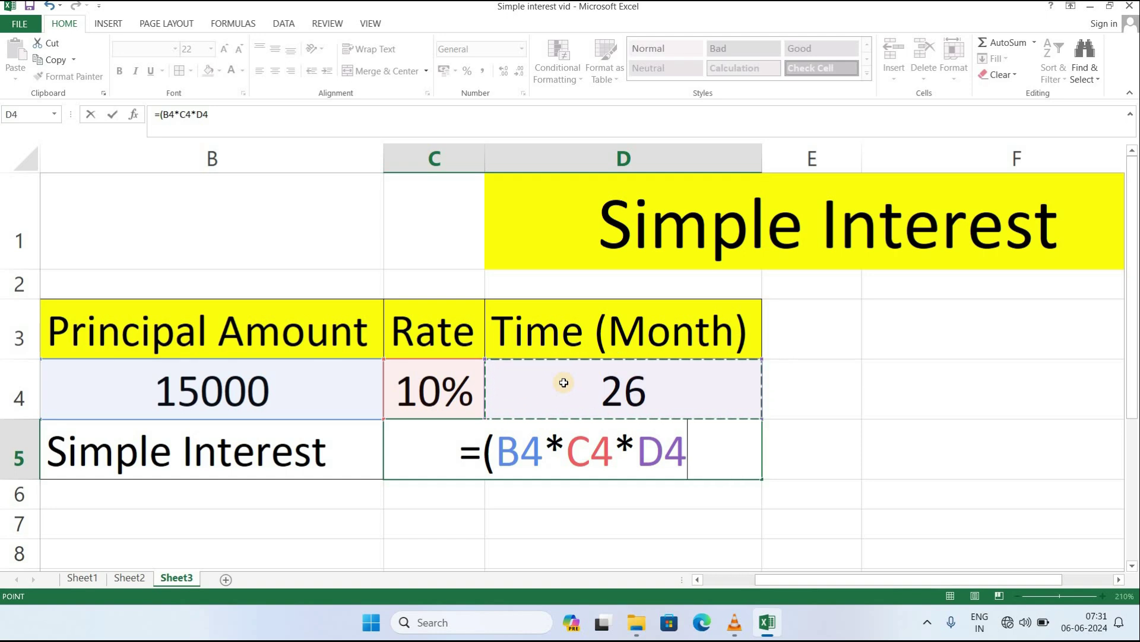
text(/12)
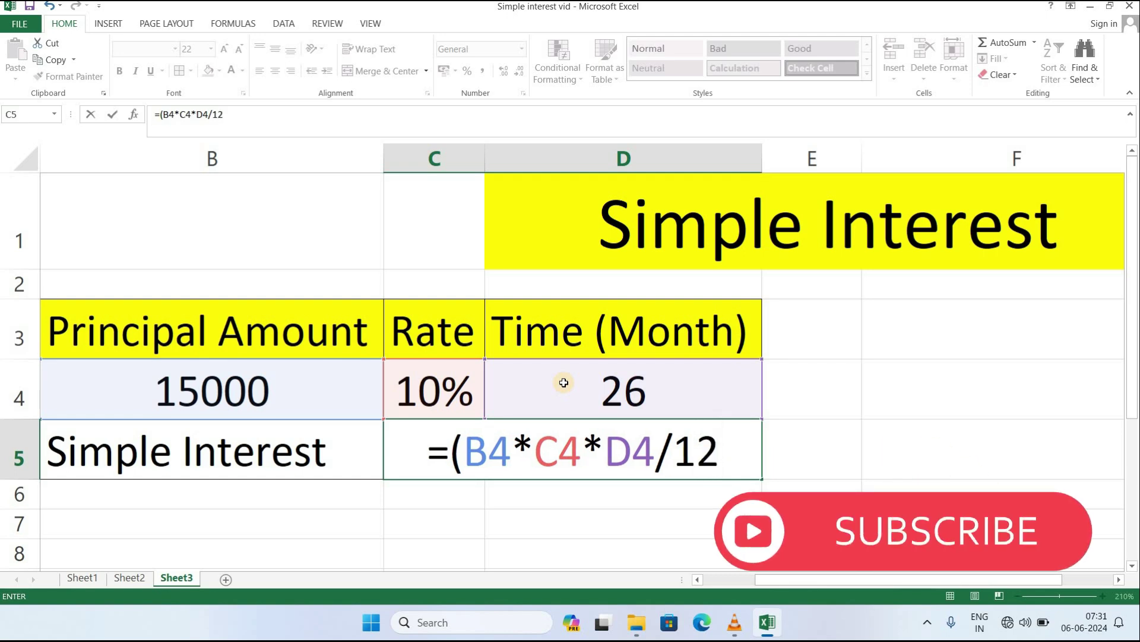
text())
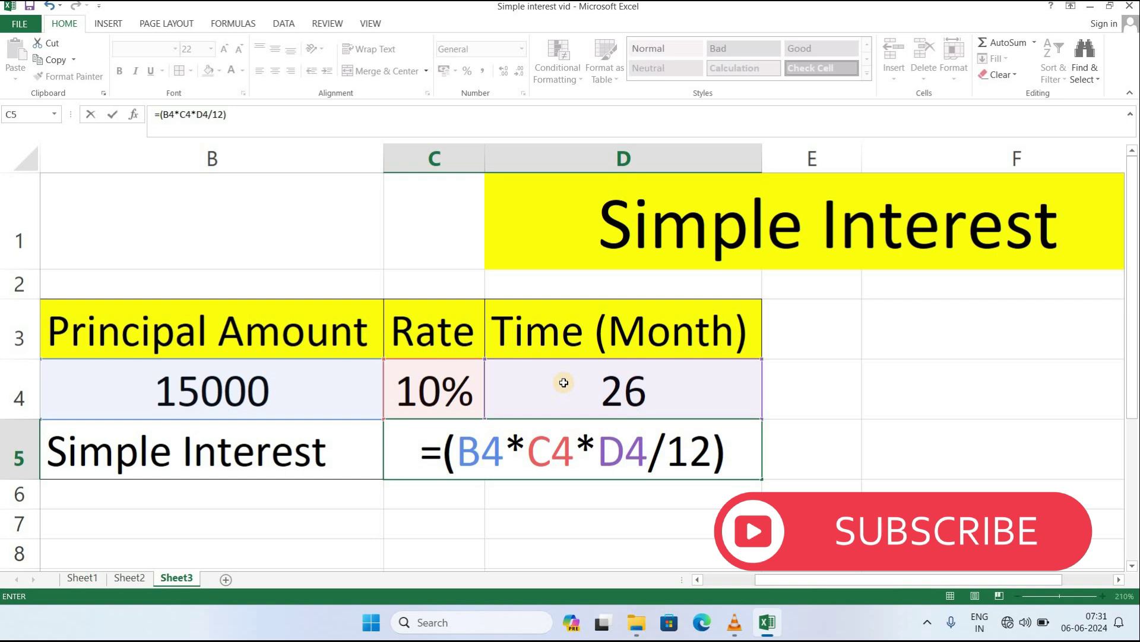
key(Return)
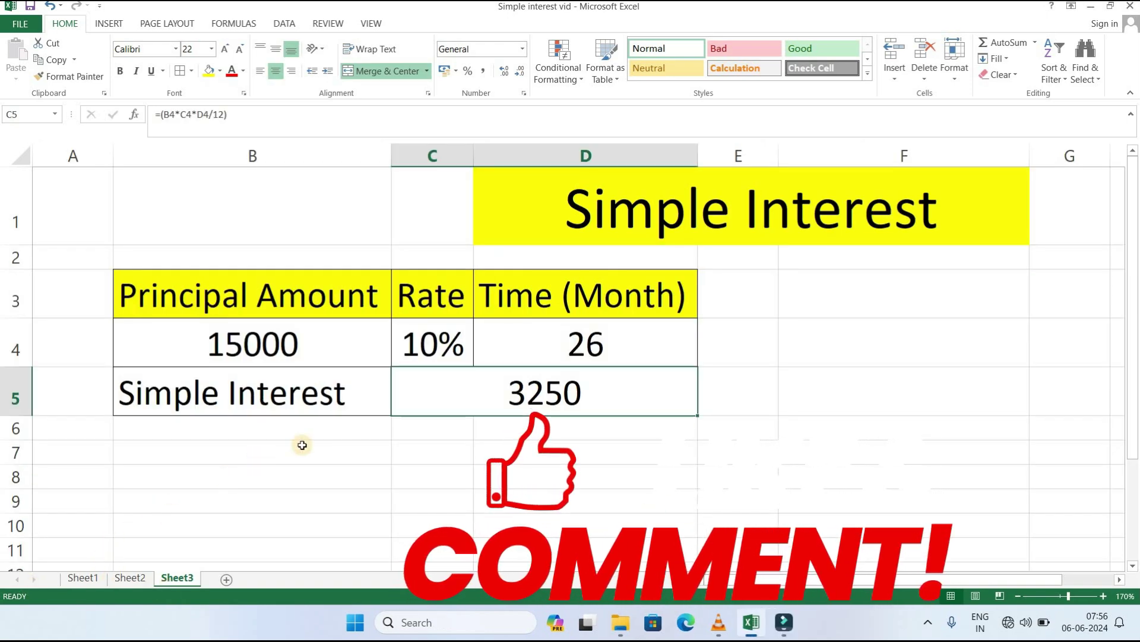
click(130, 577)
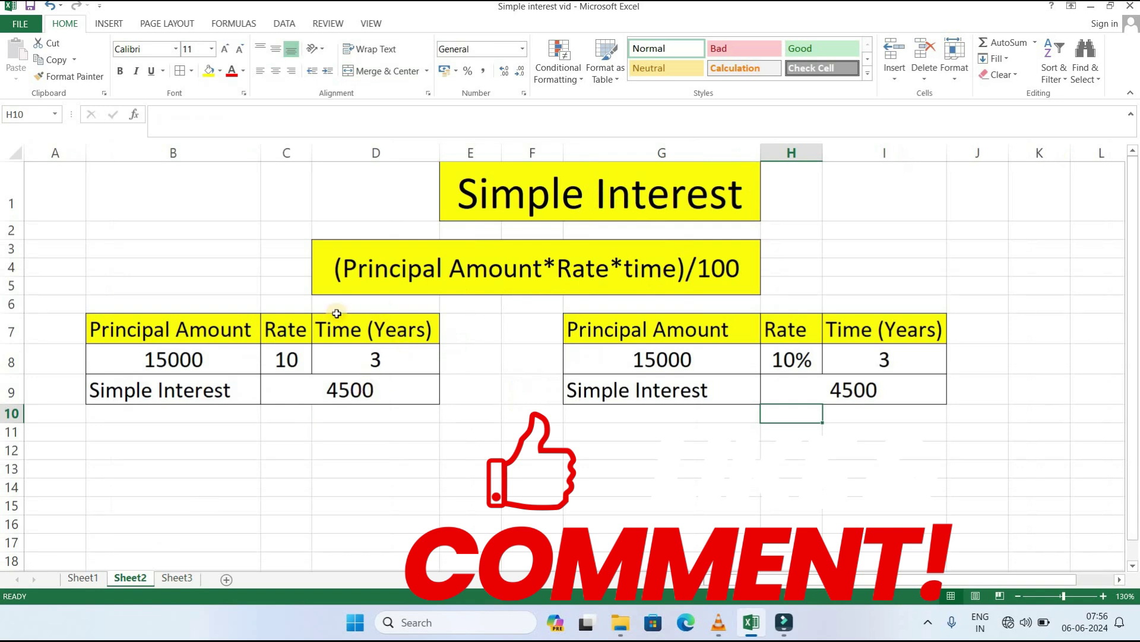
click(178, 578)
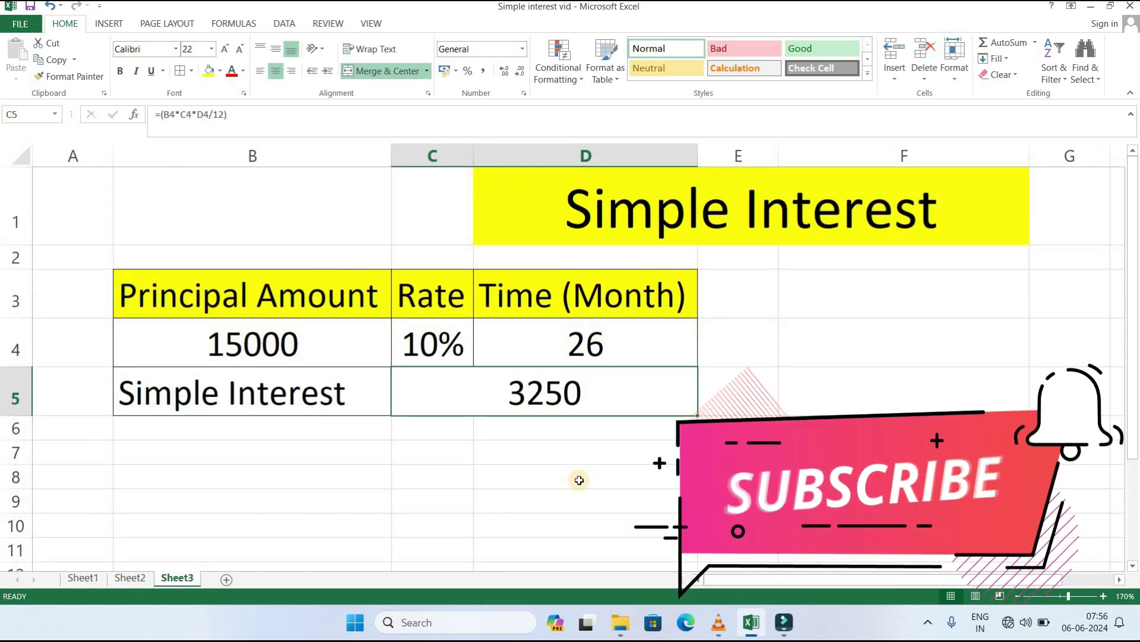